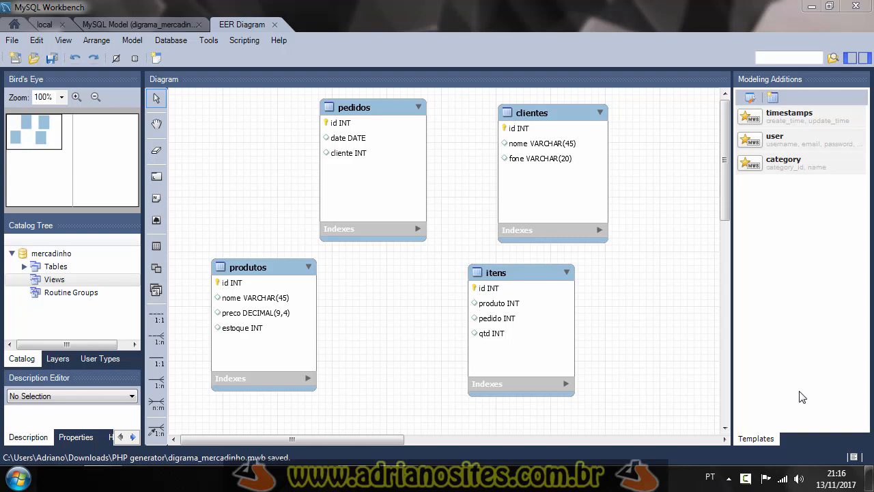
- Rearrange the itens, pedidos, produtos and clientes tables in the diagram to leave more space between them, and save the model
left_click_drag(547, 272, 565, 280)
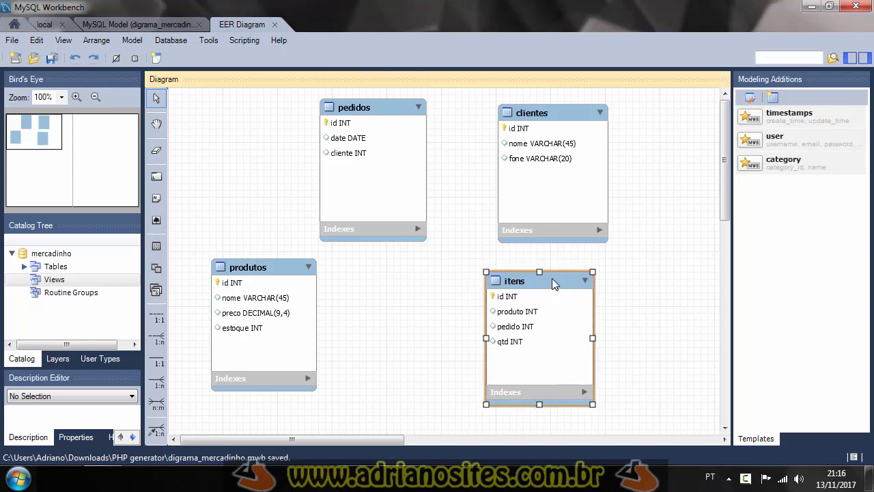
left_click_drag(390, 117, 411, 145)
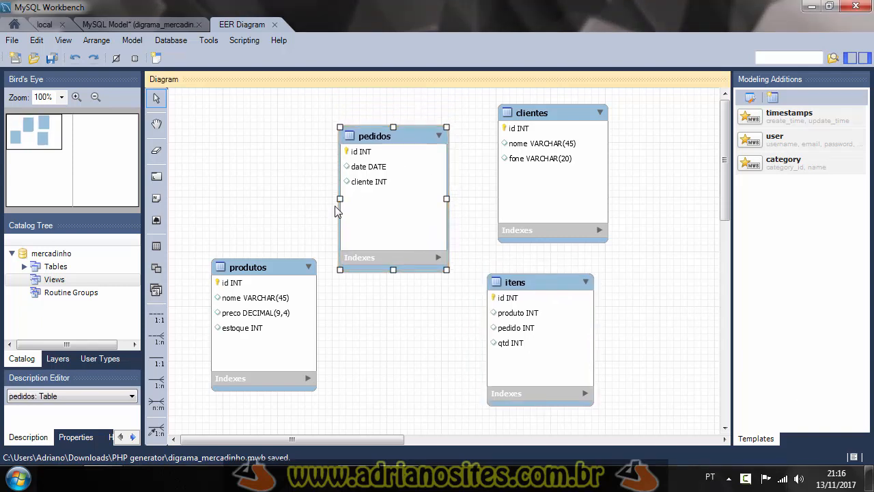
left_click_drag(282, 265, 274, 247)
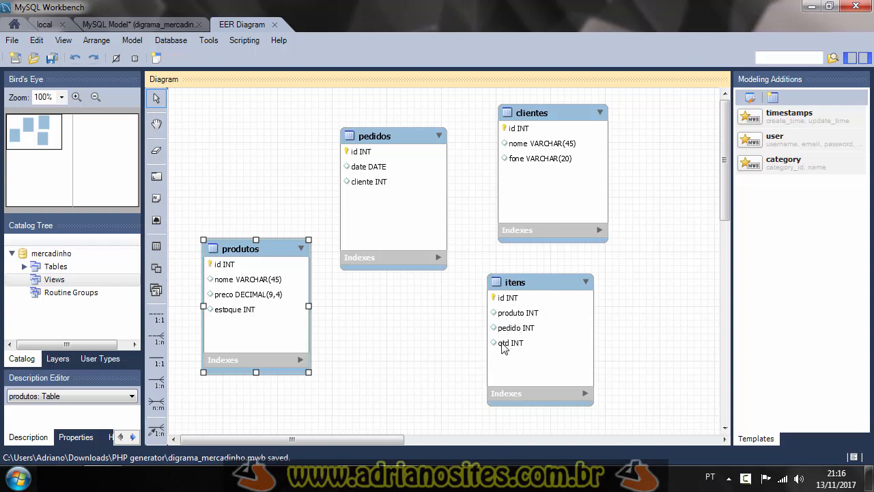
left_click_drag(519, 349, 519, 351)
left_click_drag(556, 125, 586, 120)
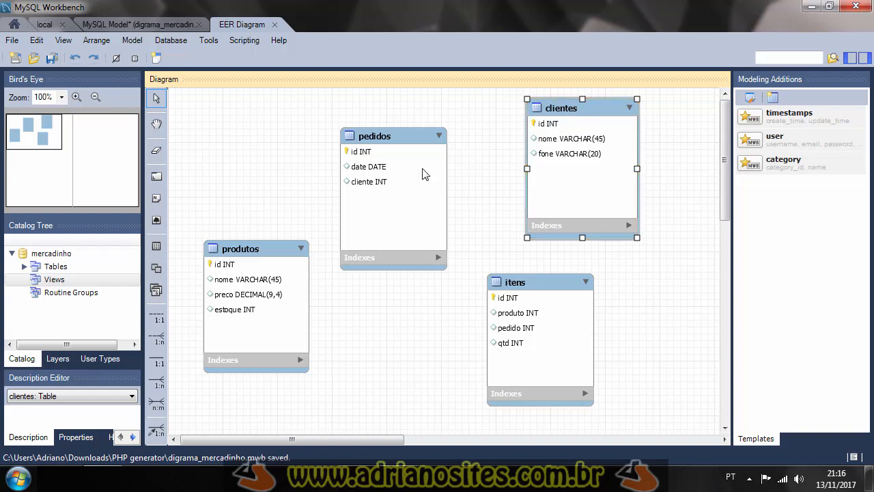
left_click_drag(395, 136, 394, 127)
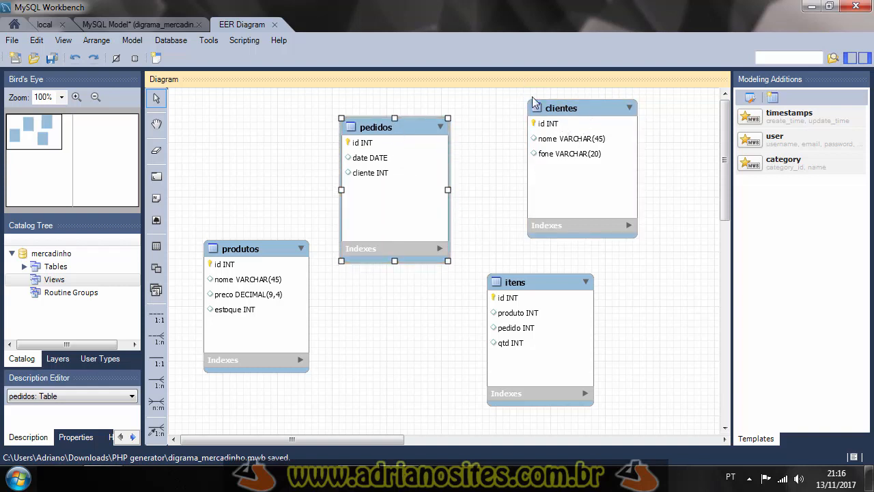
left_click_drag(565, 113, 566, 115)
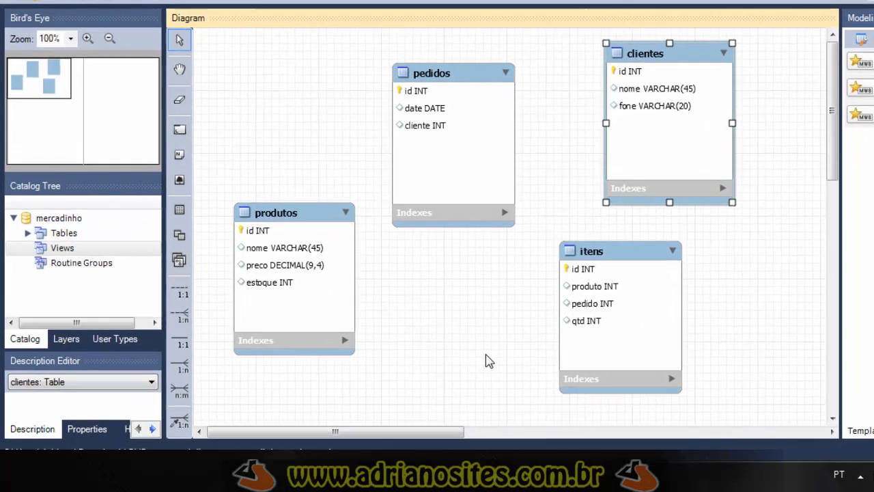
key("ctrl+s")
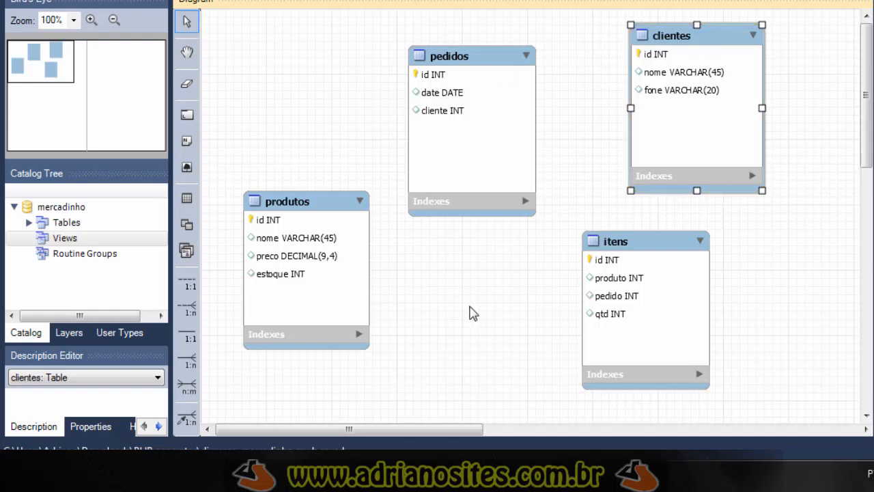
- Create a 1:n relationship using existing columns, from the cliente column of pedidos to the id column of clientes
left_click(187, 419)
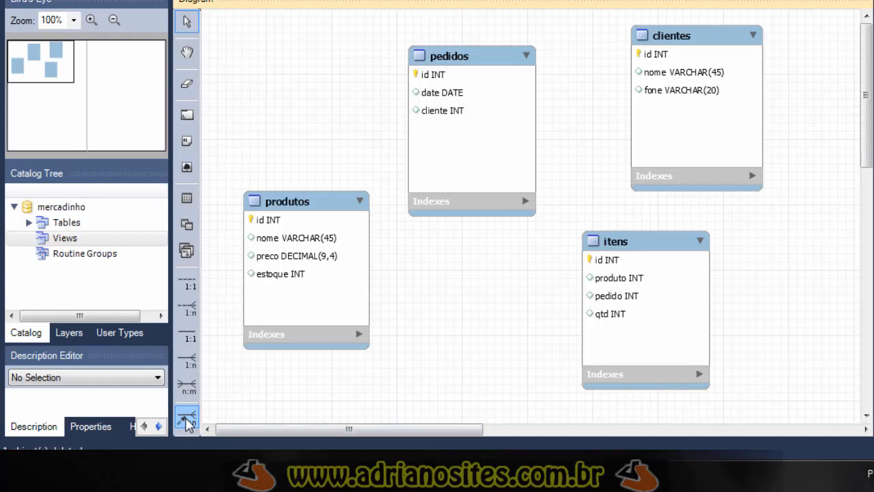
left_click(187, 420)
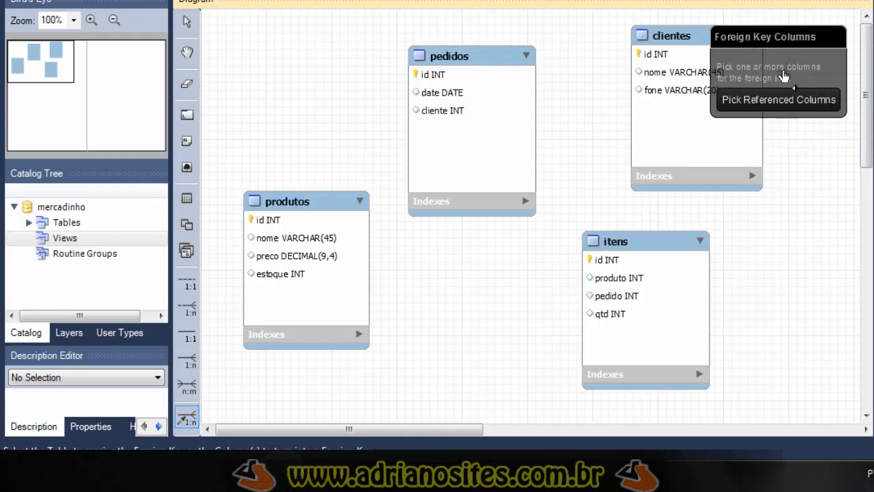
left_click(437, 113)
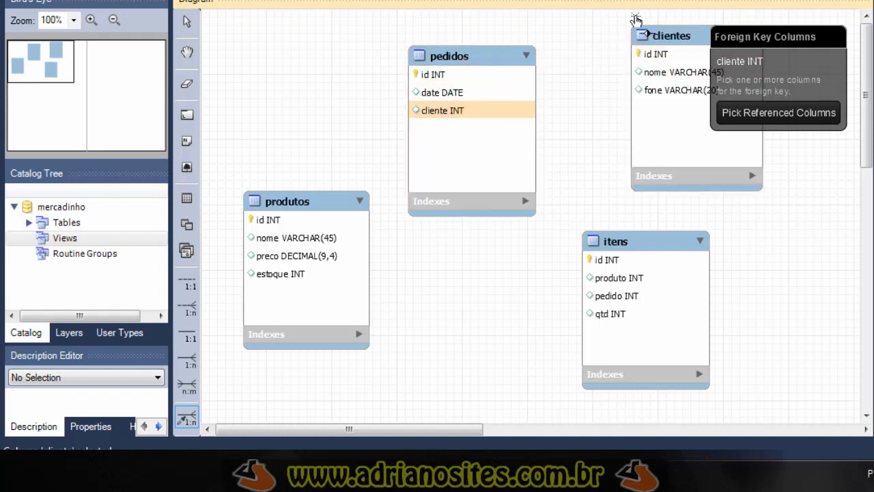
left_click(659, 56)
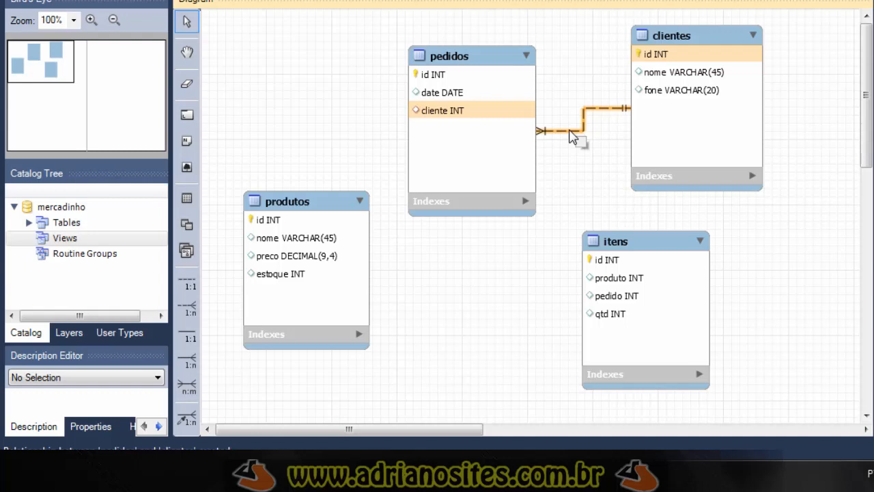
- Inspect the foreign key from pedidos to clientes in the pedidos table editor, including its column mapping, and close the editor
left_click(467, 58)
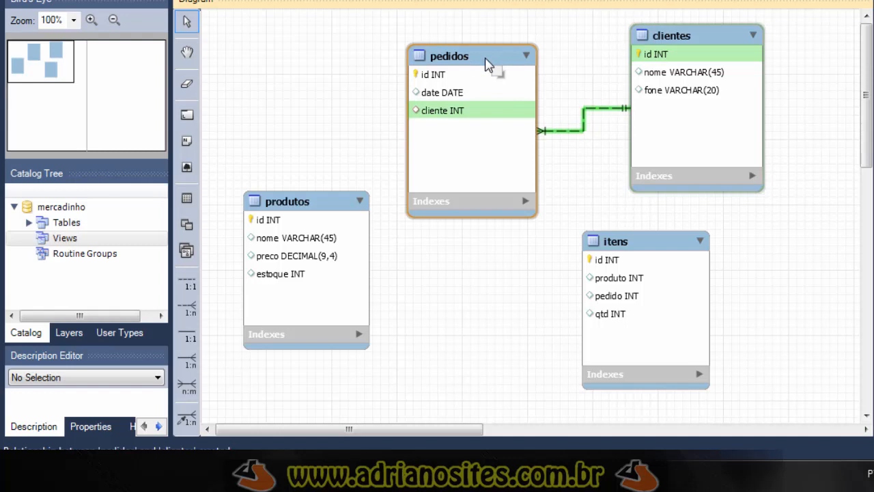
double_click(488, 66)
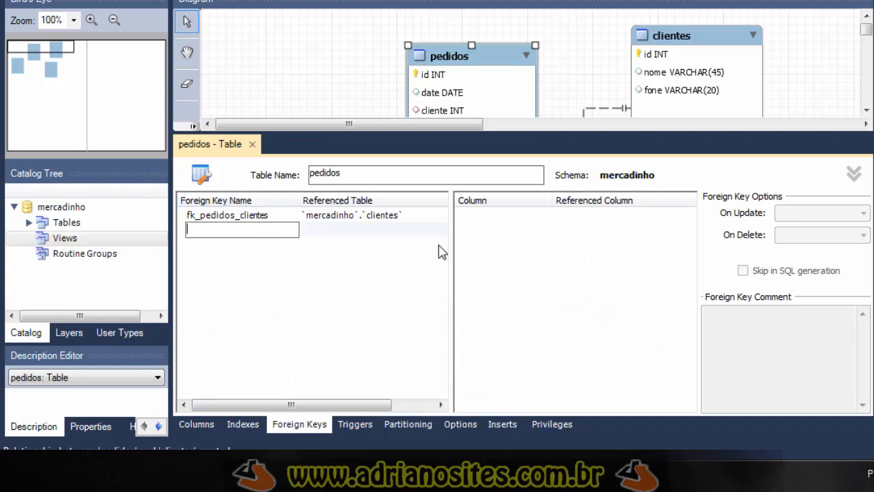
left_click(390, 217)
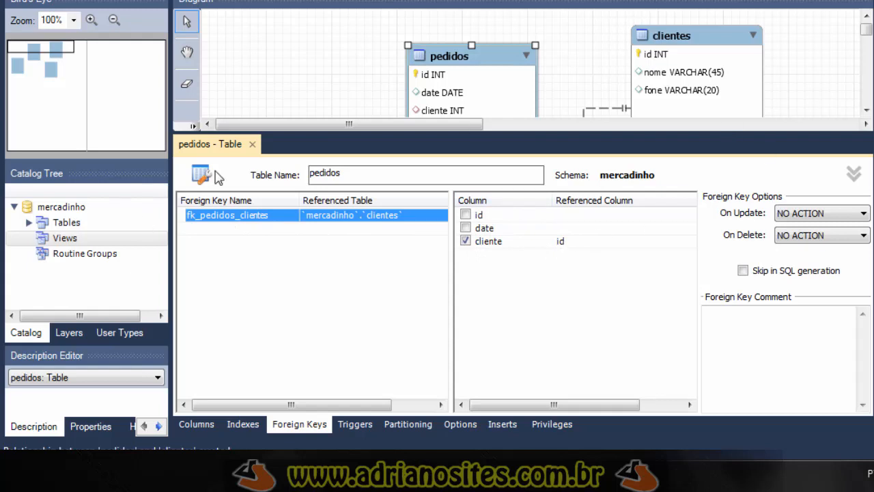
left_click(252, 144)
left_click(362, 98)
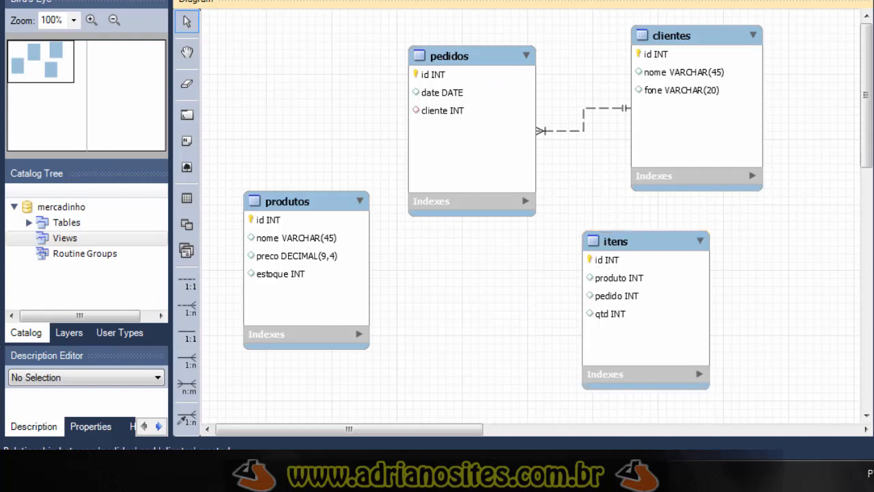
- Create a 1:n relationship using existing columns, from the pedido column of itens to the id column of pedidos
left_click(186, 421)
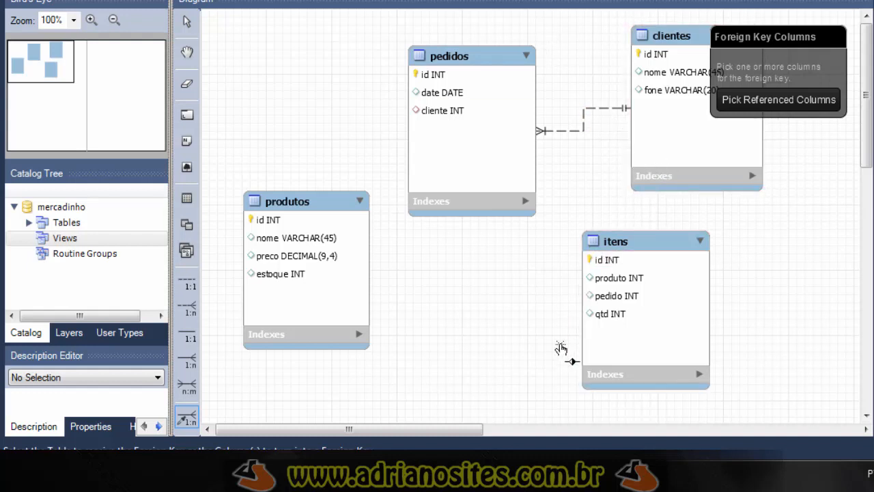
left_click(614, 300)
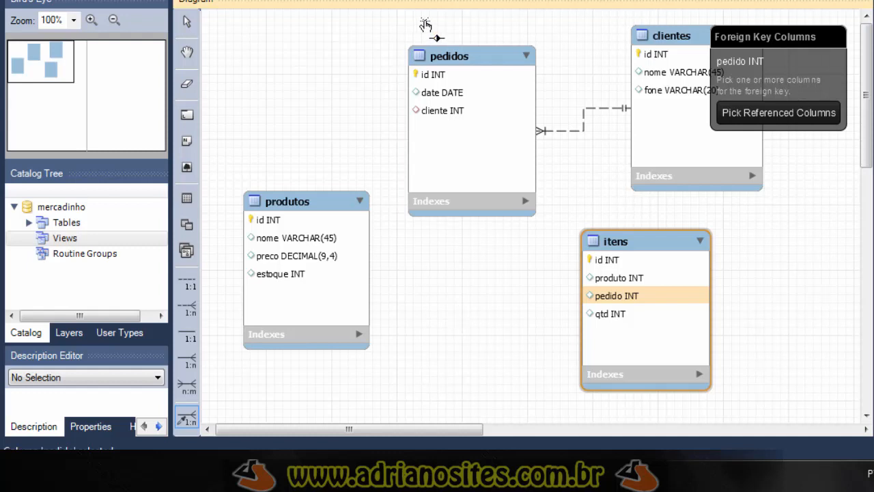
left_click(442, 76)
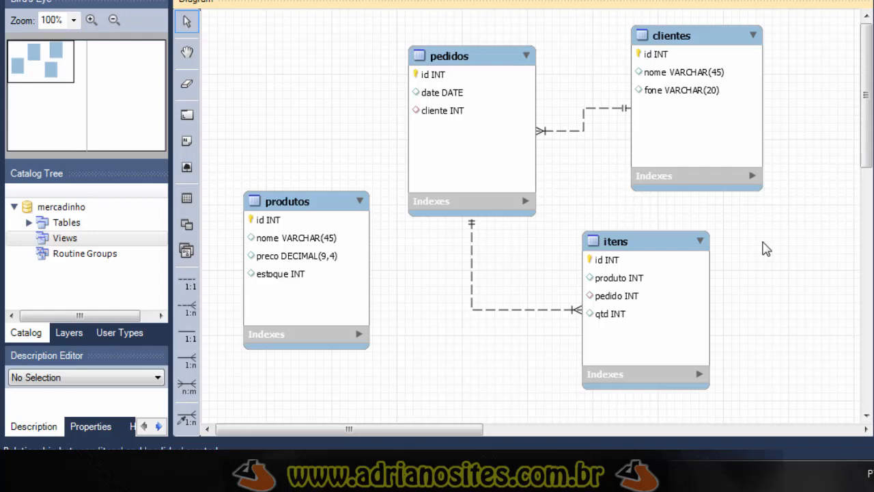
- Create a 1:n relationship using existing columns, from the produto column of itens to the id column of produtos
left_click(188, 422)
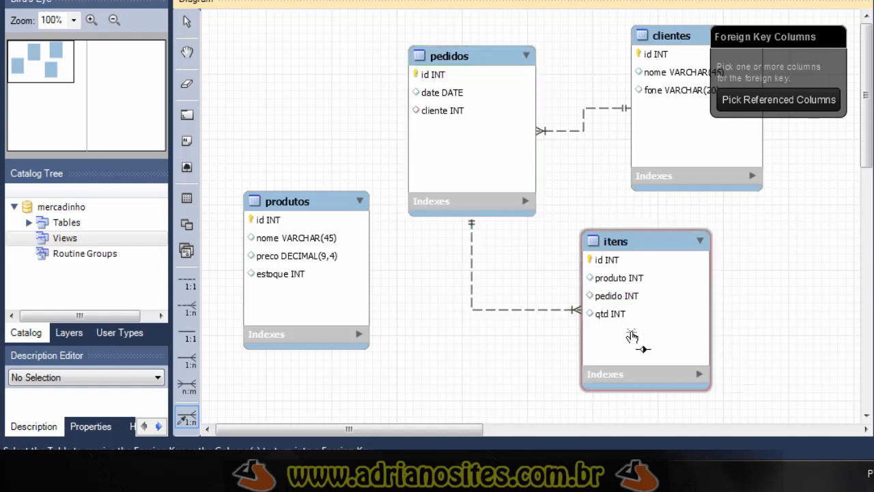
left_click(611, 286)
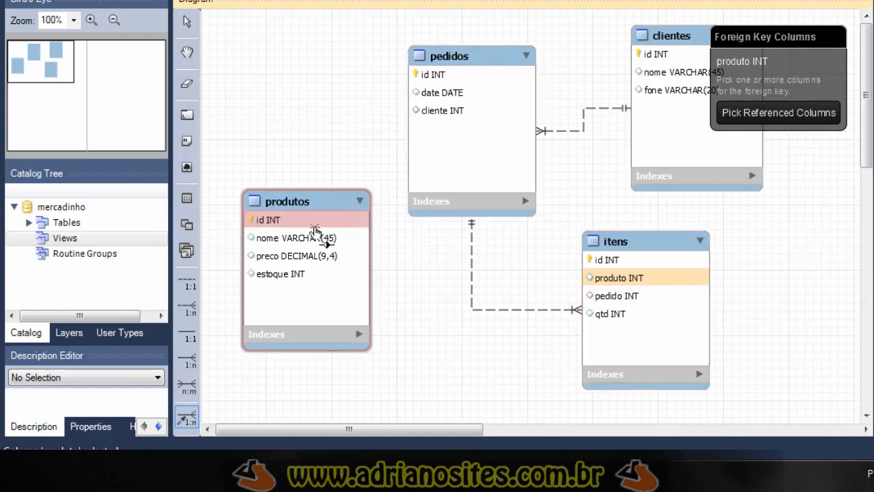
left_click(273, 222)
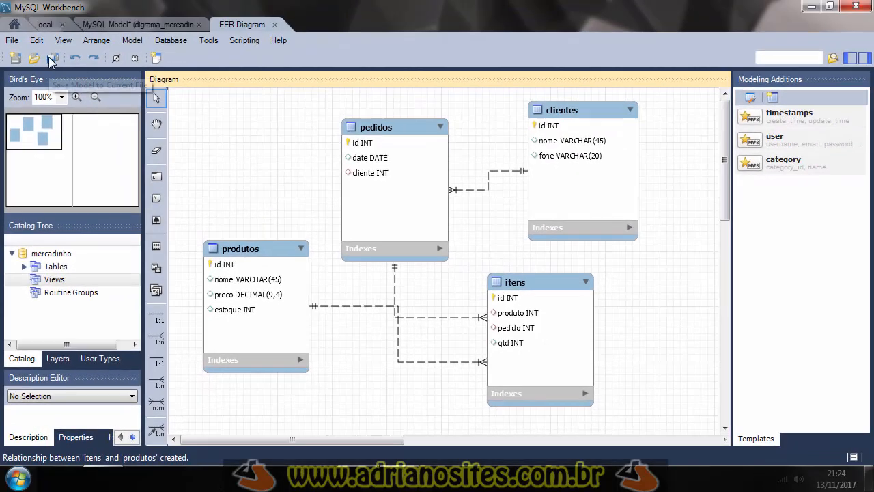
- Save the model and expand the tables of the mercadinho schema in the catalog tree
left_click(51, 60)
left_click(23, 267)
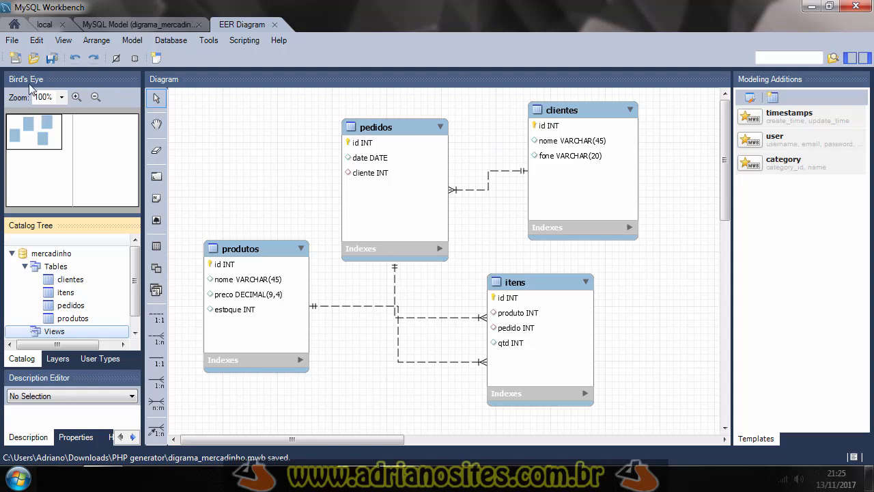
- Examine the diagram's print preview in an enlarged window with the page zoomed in, and close the preview
left_click(12, 40)
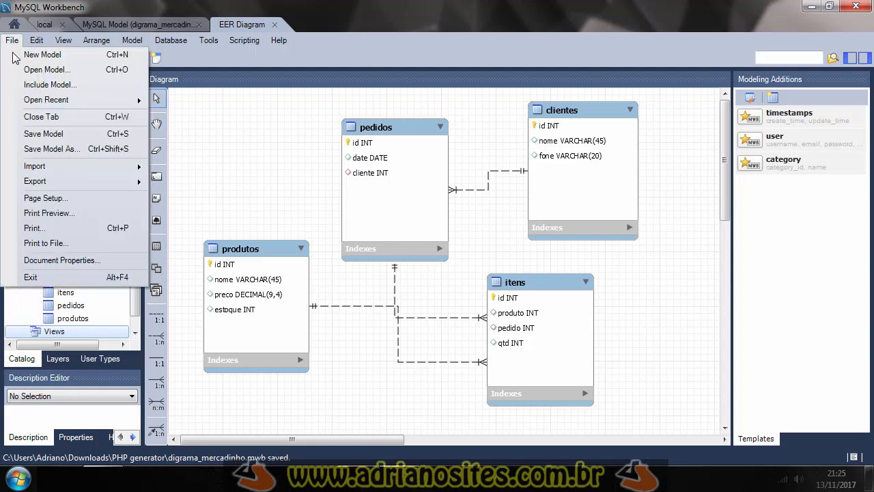
left_click(43, 214)
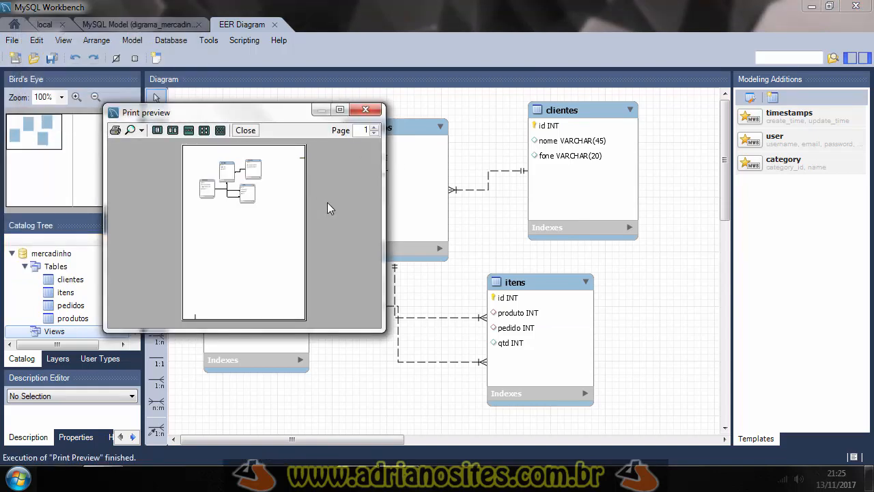
left_click_drag(384, 328, 725, 423)
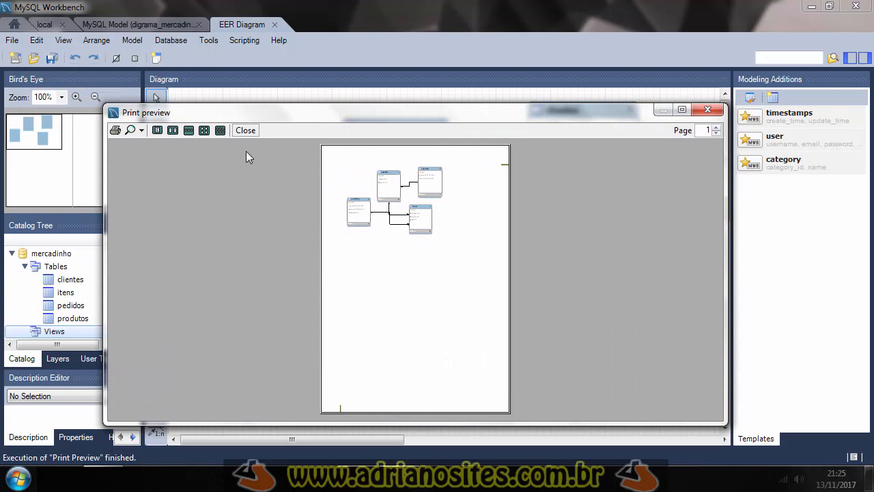
left_click(141, 131)
left_click(159, 189)
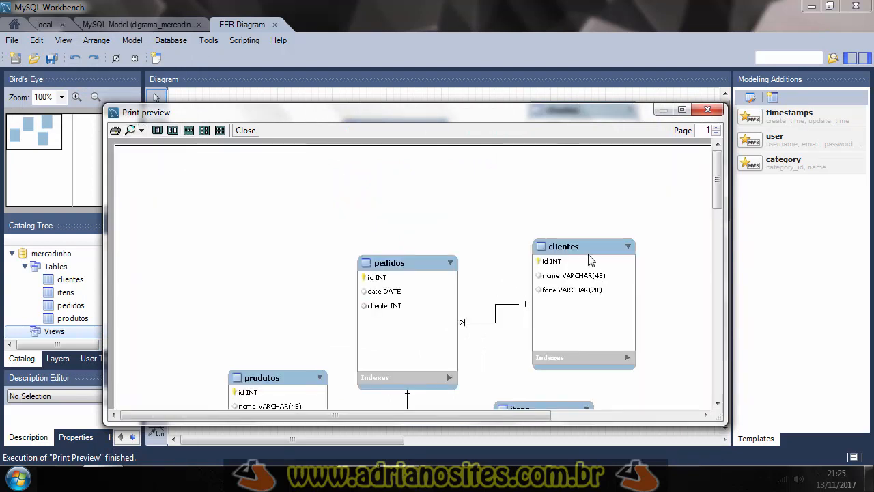
left_click_drag(717, 179, 720, 293)
left_click(708, 109)
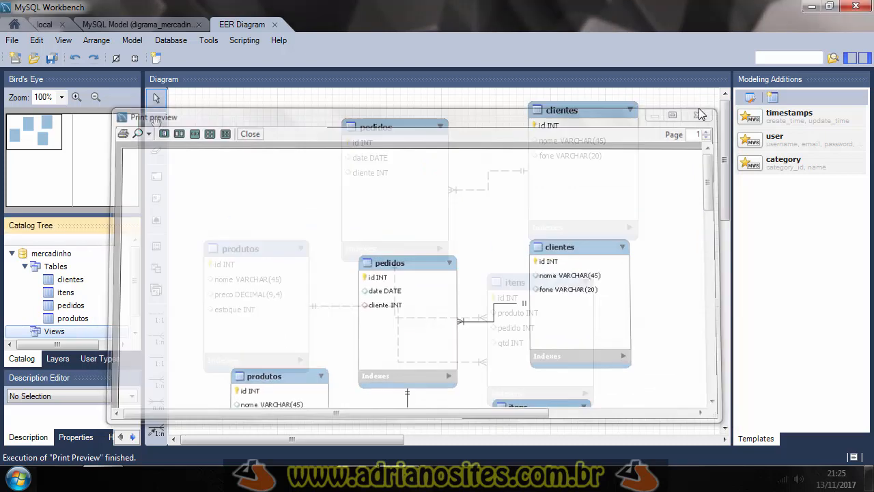
- Export the diagram as a PNG image named teste in the PHP generator folder
left_click(12, 41)
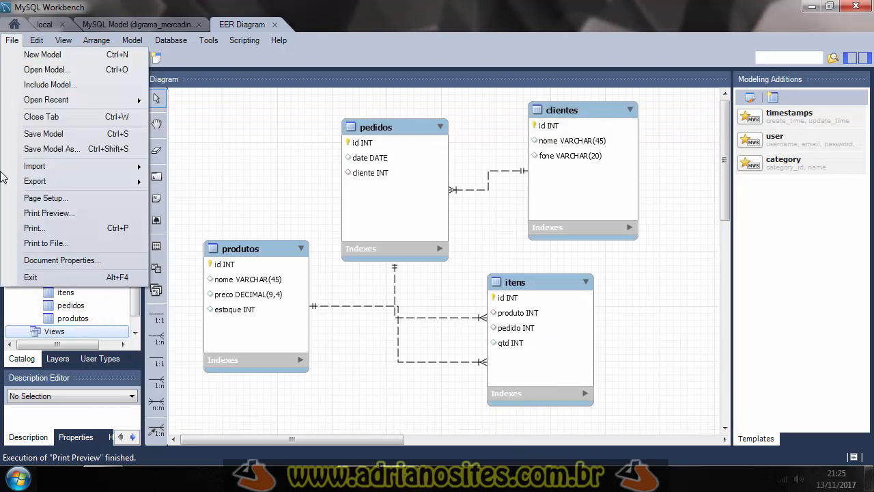
mouse_move(45, 188)
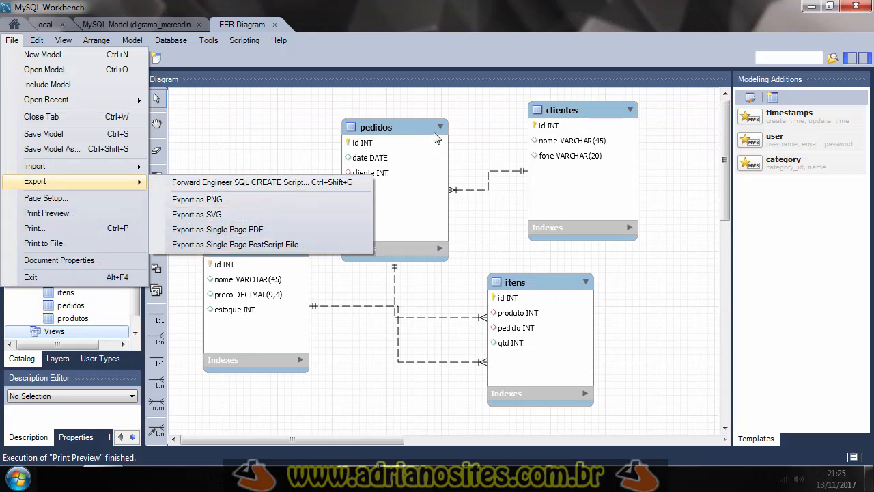
left_click(203, 203)
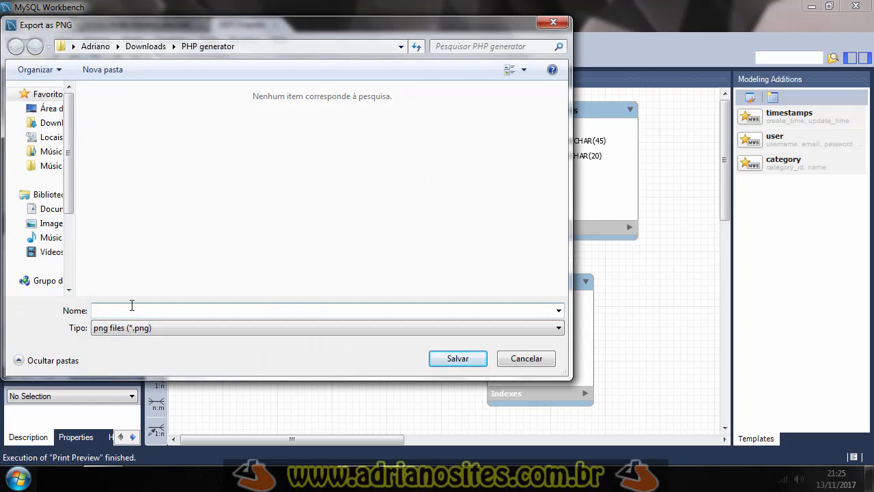
left_click(455, 362)
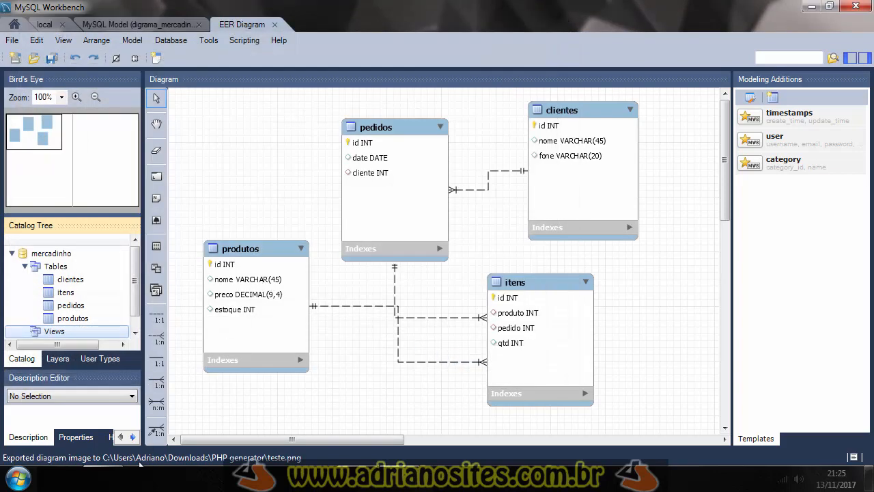
- Switch to Windows Explorer, view the exported teste image from the PHP generator folder, and return to MySQL Workbench
left_click(140, 465)
left_click(359, 271)
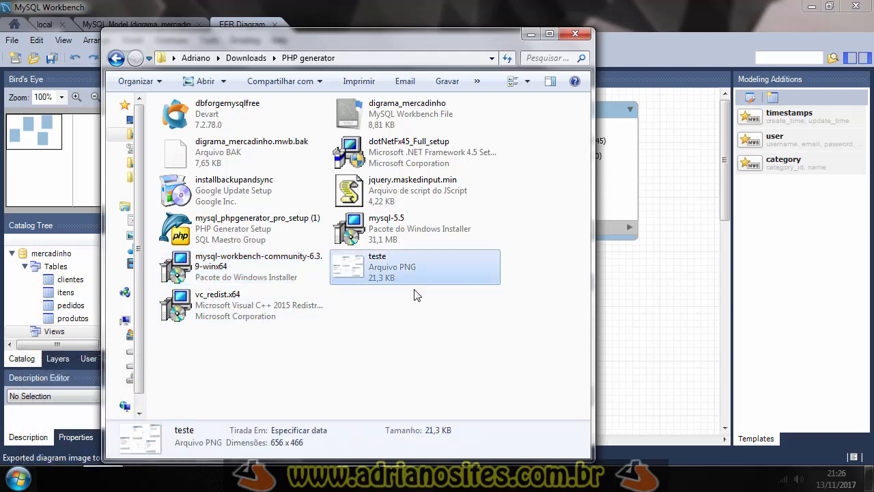
double_click(358, 270)
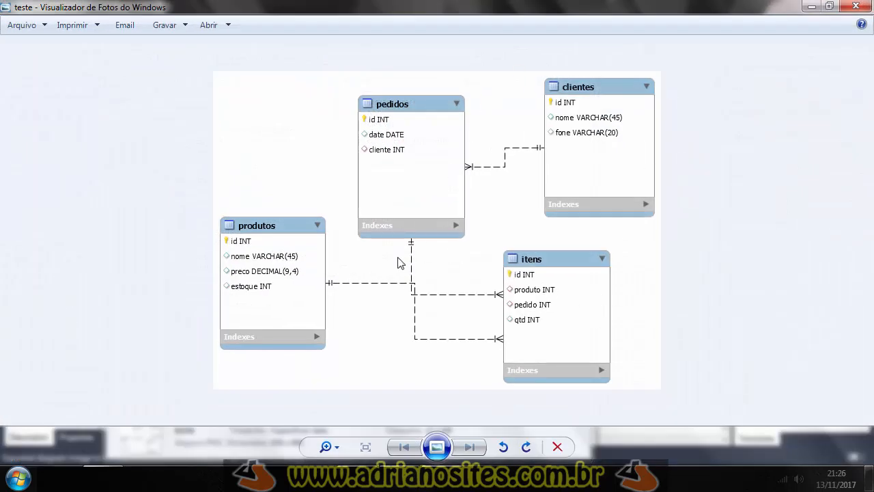
left_click(855, 6)
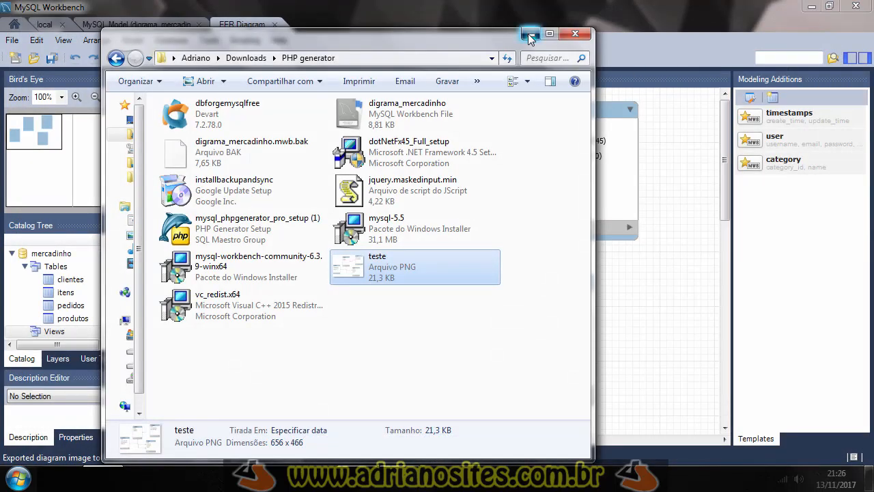
left_click(530, 36)
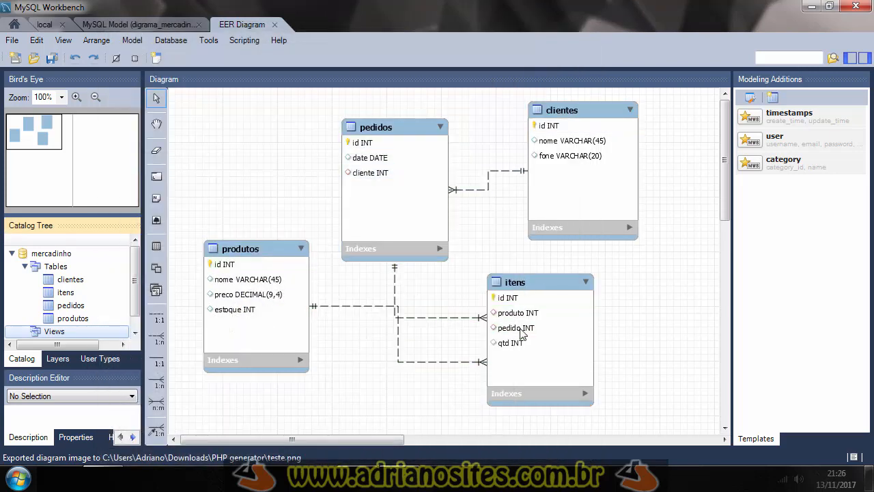
- Start a Forward Engineer SQL CREATE script export with teste.sql in the PHP generator folder as the output file
left_click(12, 41)
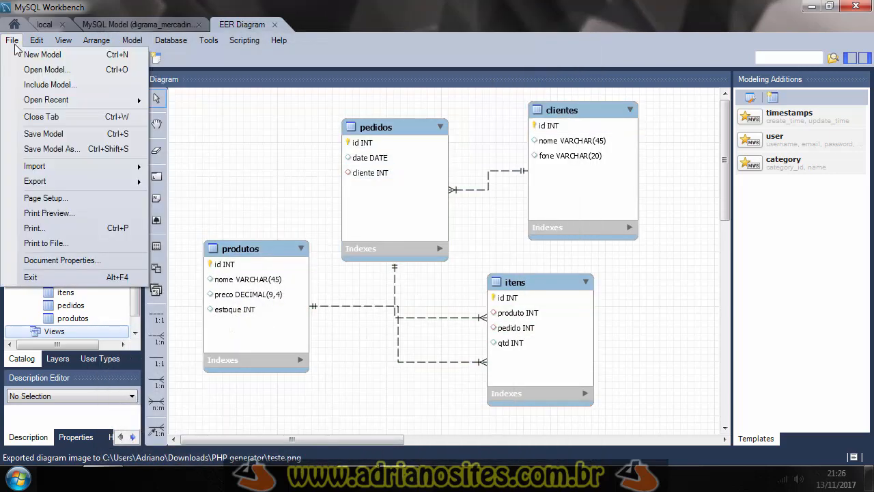
mouse_move(41, 186)
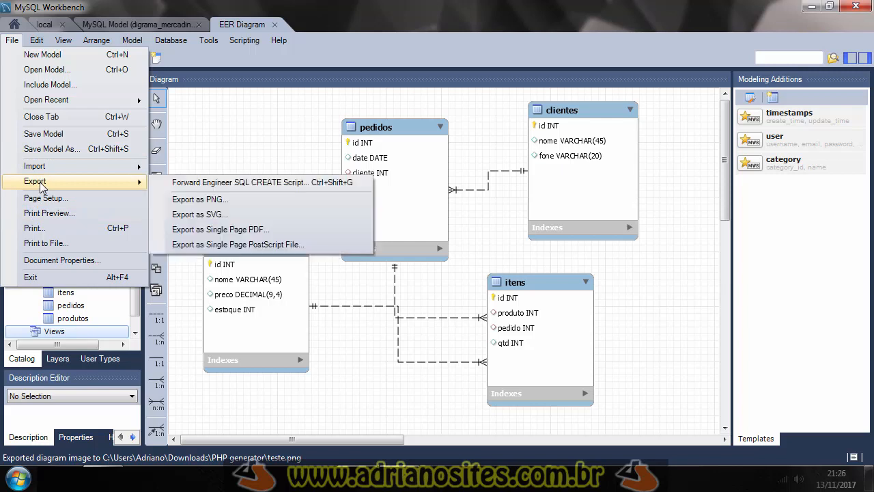
left_click(249, 184)
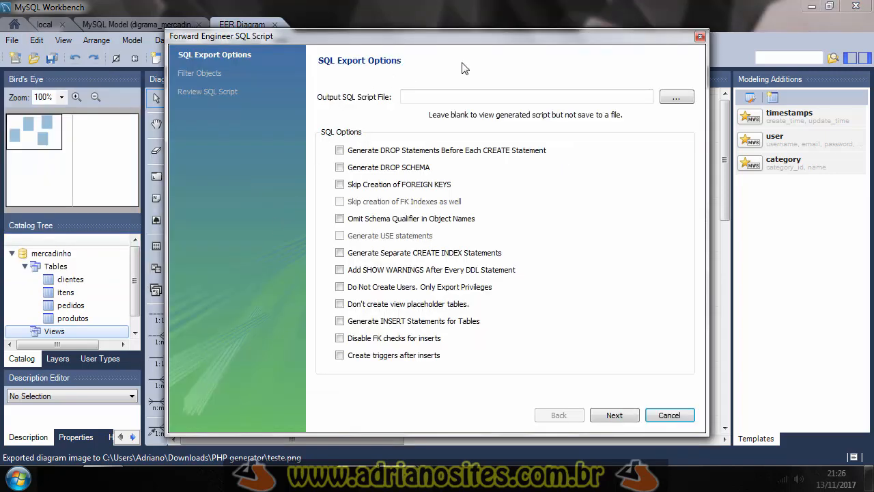
left_click(676, 97)
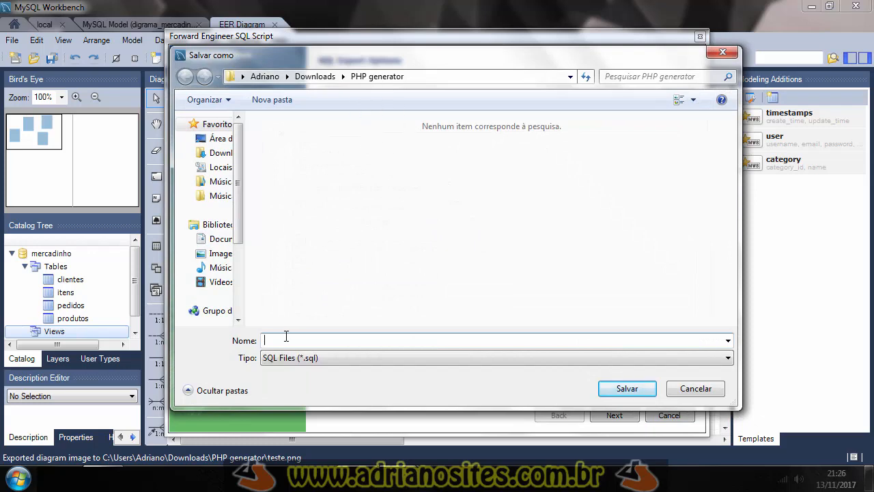
type("teste")
left_click(407, 390)
left_click(621, 387)
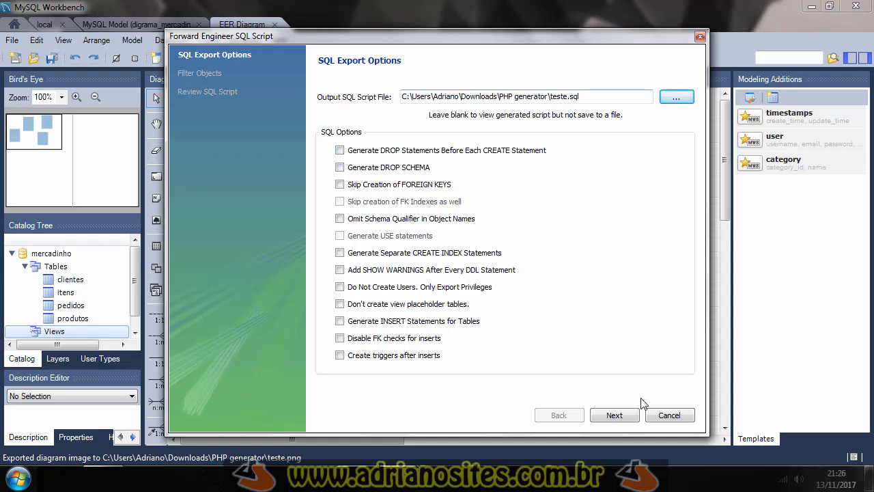
- Keep the default SQL options and table object filter, review the generated script, and finish the export
left_click(612, 416)
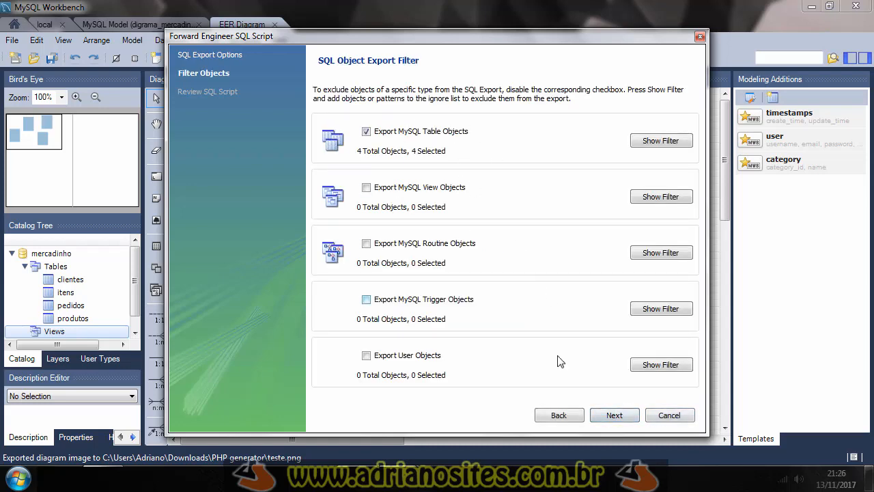
left_click(614, 415)
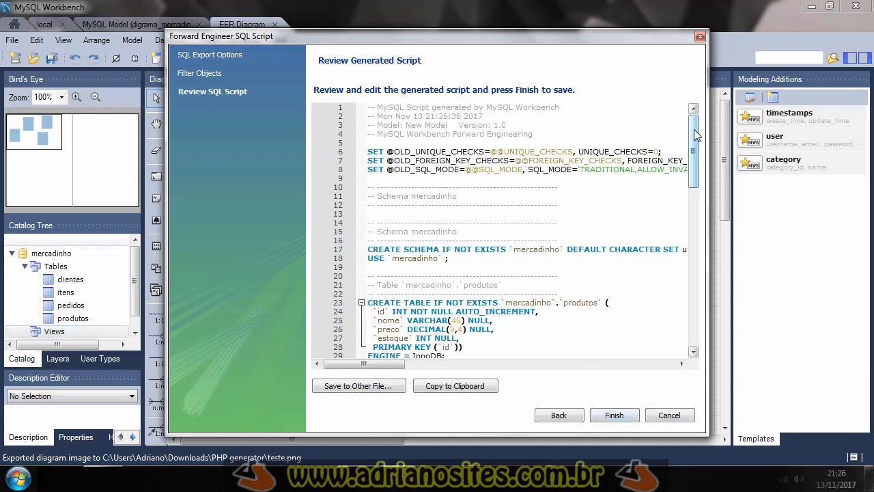
left_click_drag(694, 129, 674, 106)
left_click(614, 415)
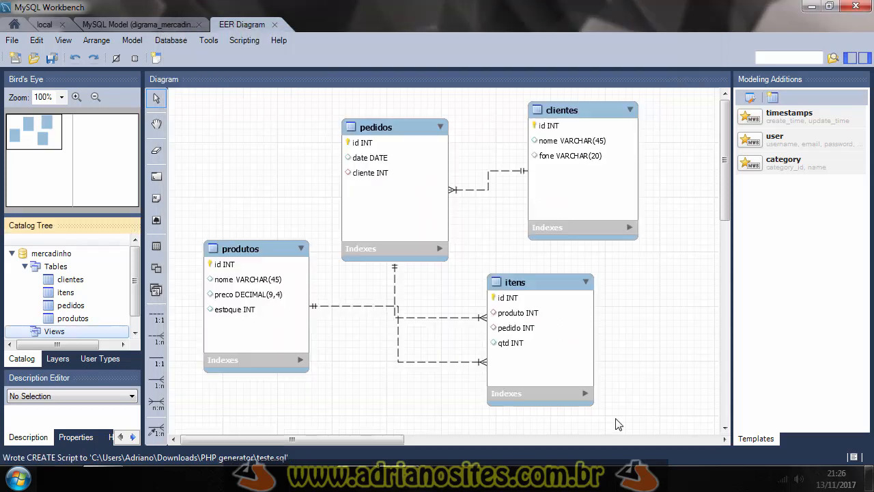
- Switch to Windows Explorer and open the exported teste SQL file from the PHP generator folder in Sublime Text
left_click(103, 479)
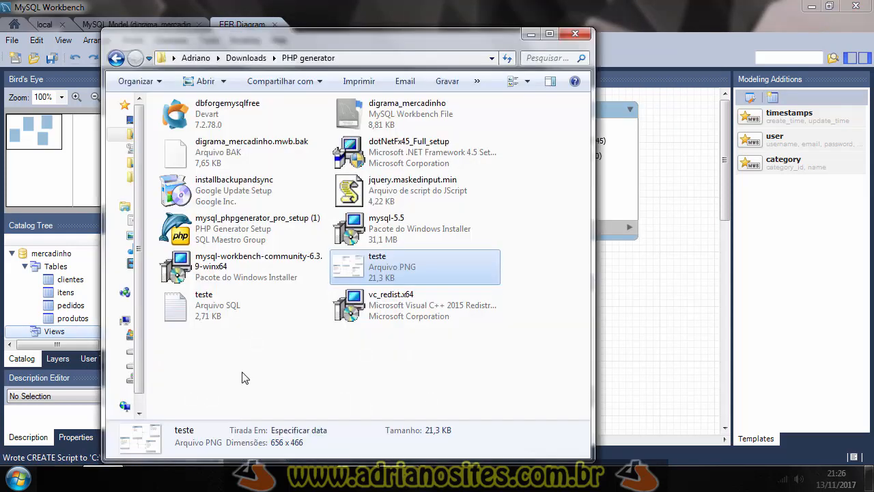
left_click(517, 379)
left_click(210, 315)
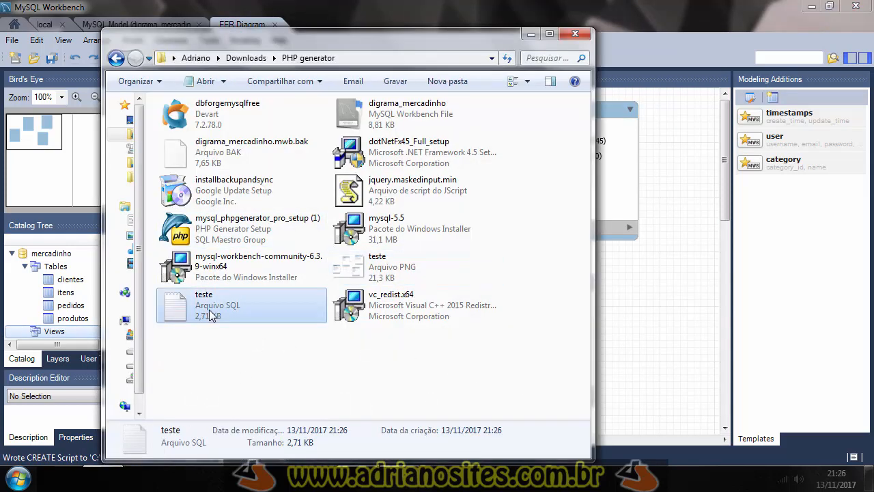
right_click(210, 314)
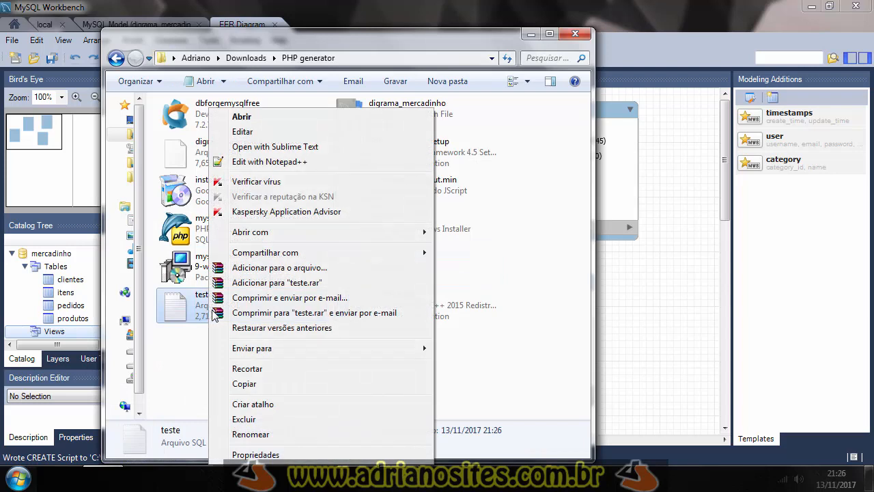
left_click(246, 147)
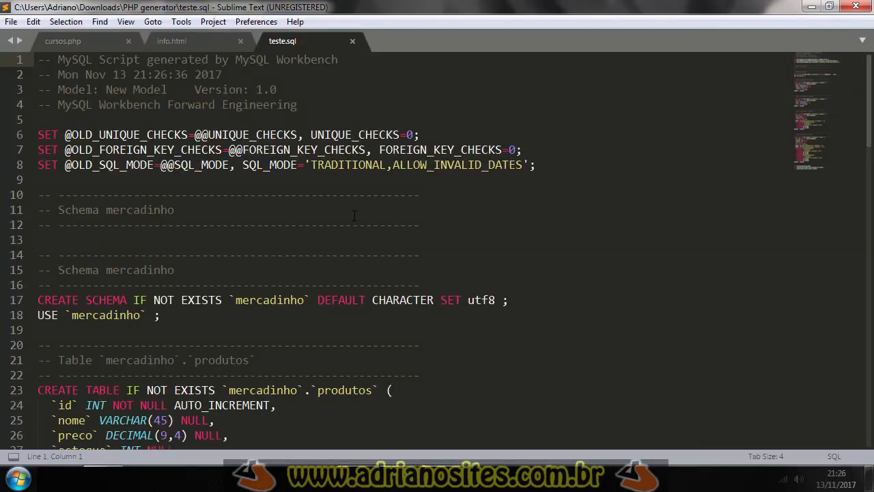
- Enlarge the text and examine the CREATE TABLE statements and foreign key constraints in teste.sql
key("ctrl+plus")
scroll(482, 235, "down", 8)
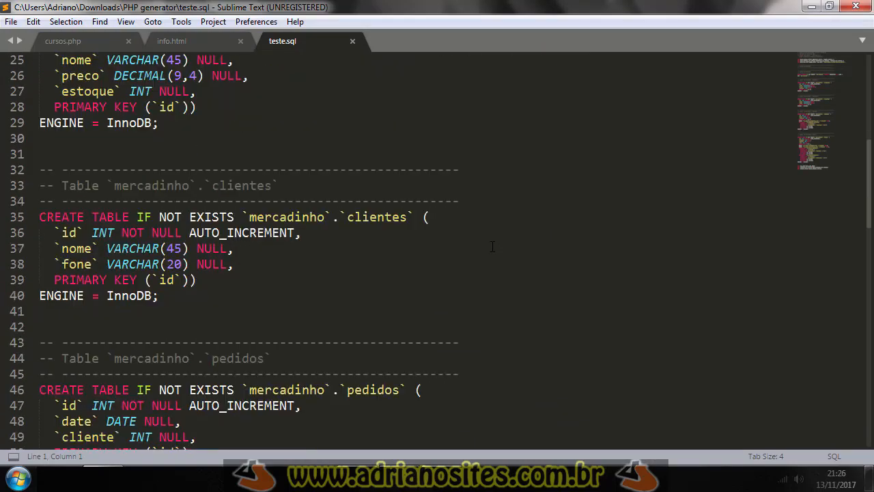
scroll(488, 242, "up", 8)
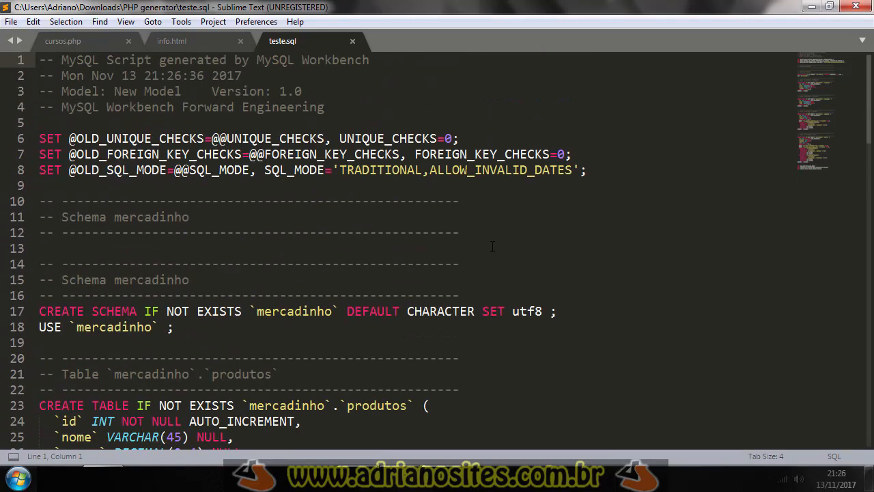
scroll(491, 246, "down", 15)
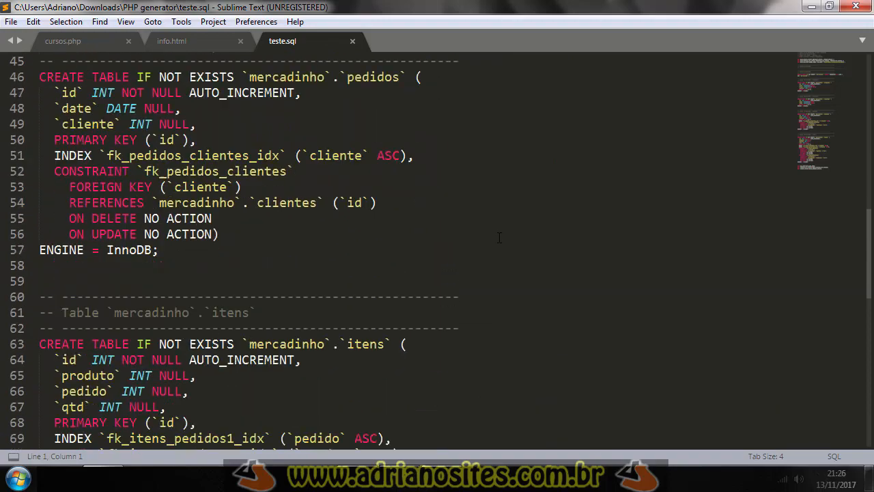
scroll(499, 237, "down", 14)
scroll(505, 239, "up", 9)
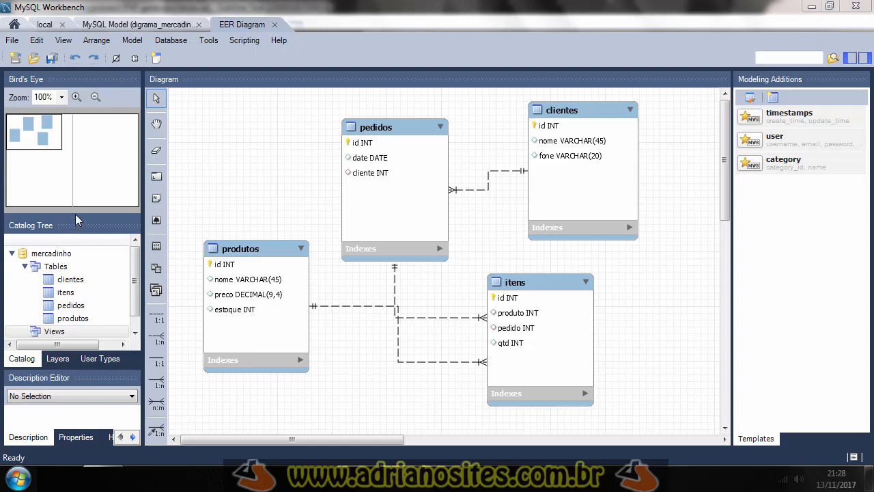
left_click(49, 254)
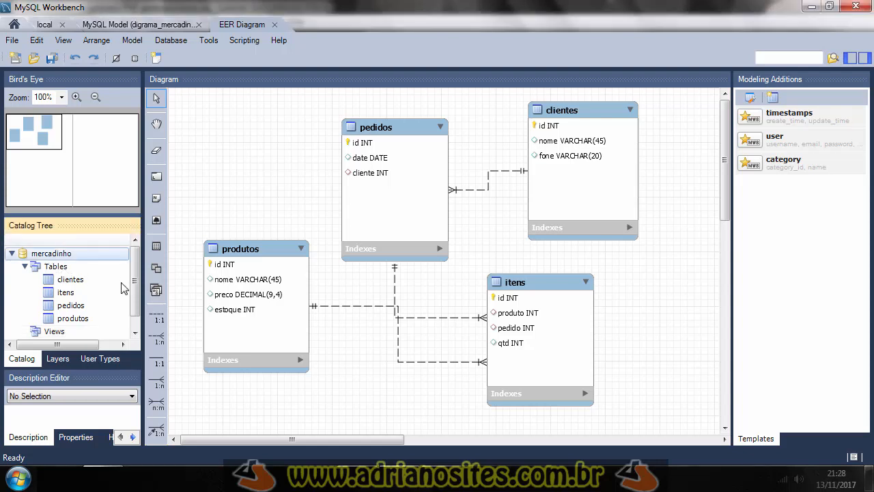
left_click_drag(133, 280, 138, 262)
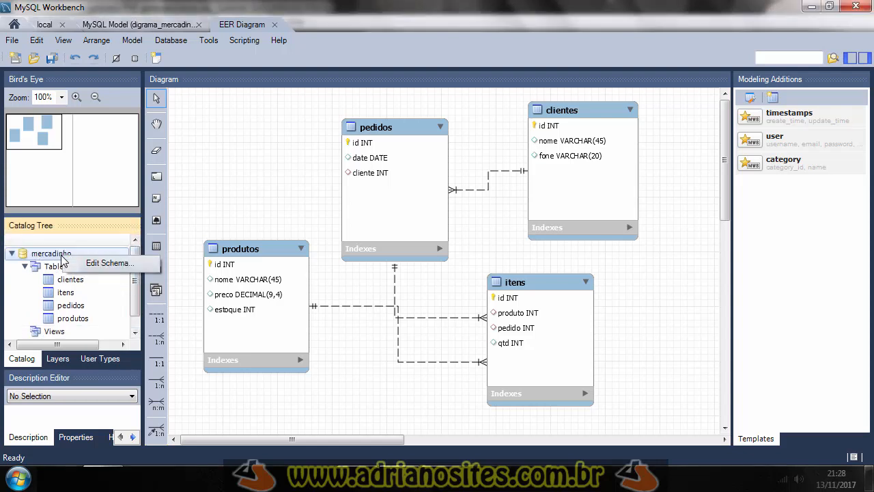
left_click(227, 180)
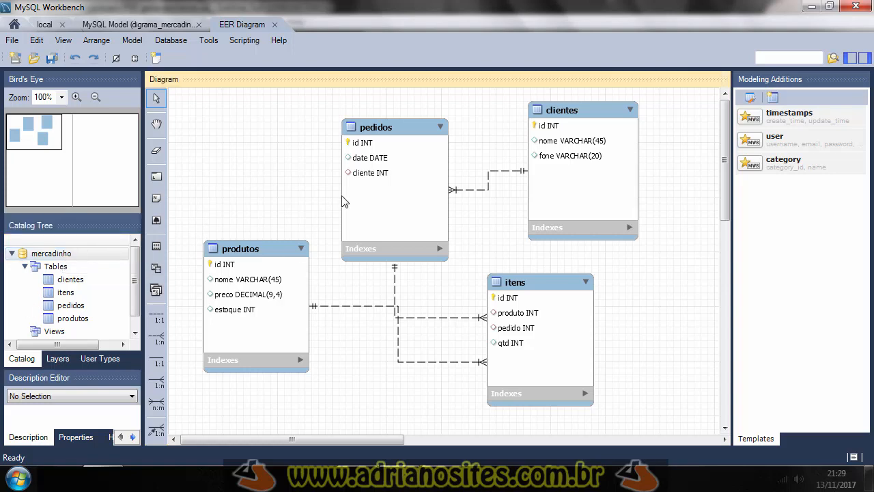
- Switch to the local connection and refresh its list of schemas
left_click(46, 24)
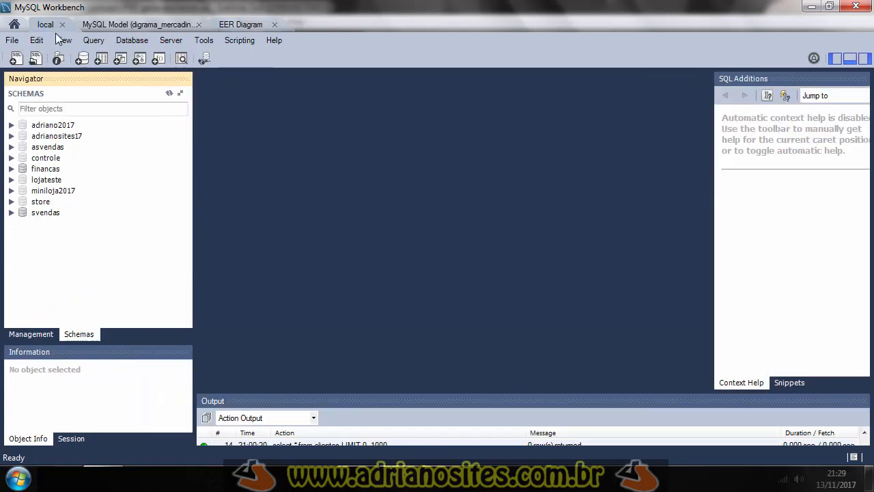
right_click(64, 234)
left_click(96, 273)
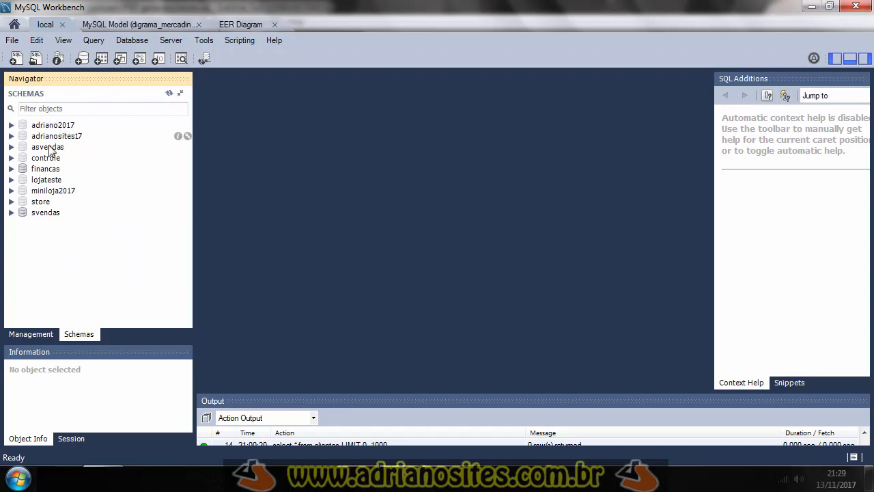